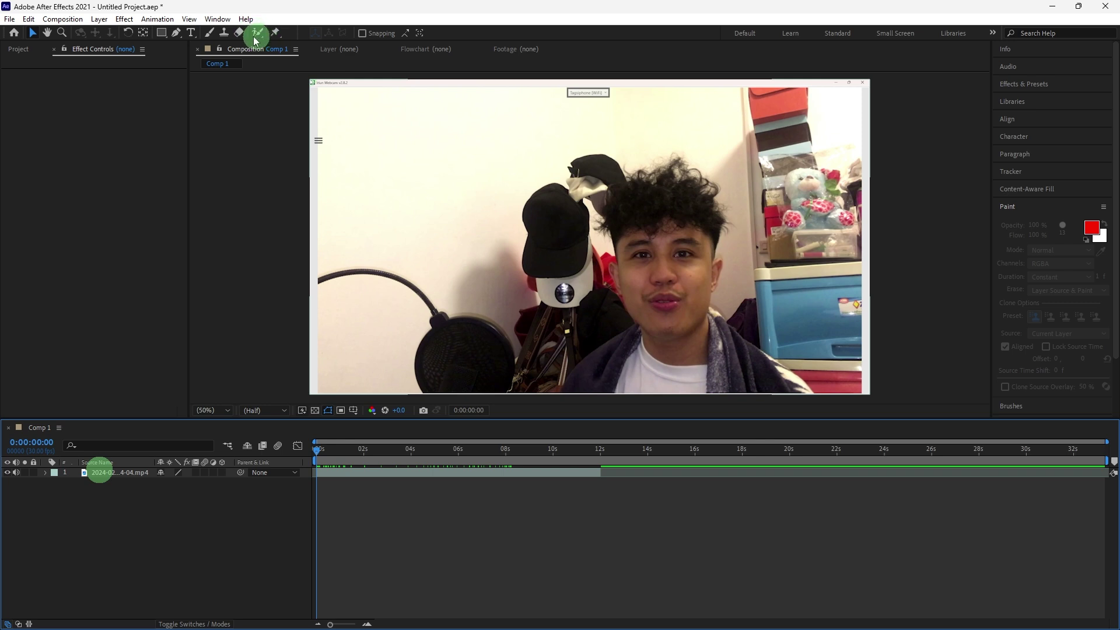
pyautogui.hotkey('alt', 'w')
pyautogui.doubleClick(610, 257)
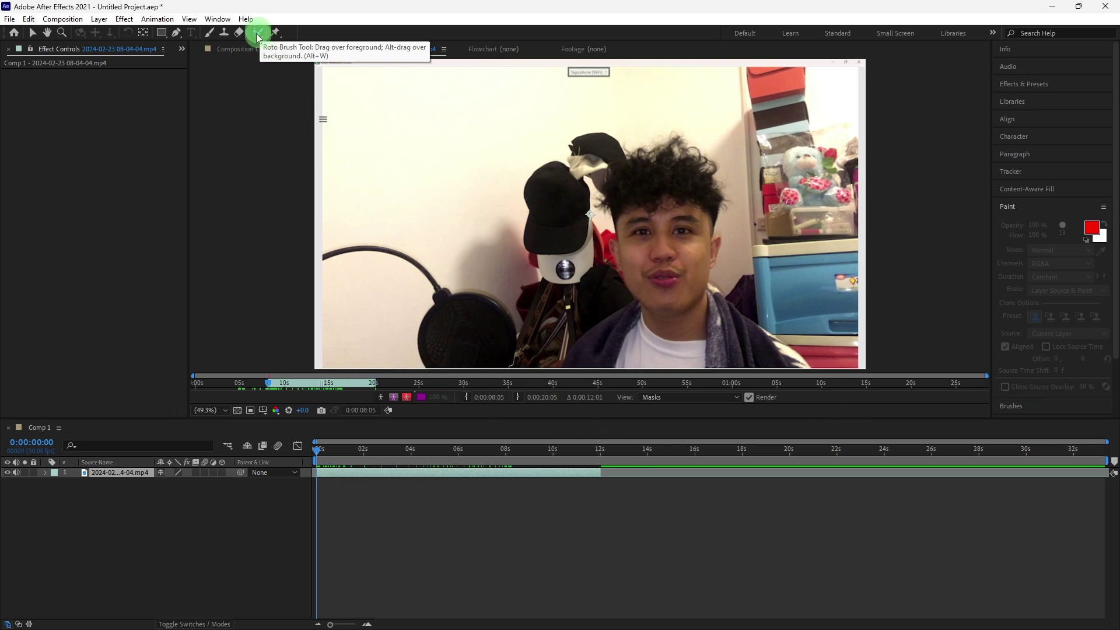
pyautogui.click(112, 471)
pyautogui.hotkey('ctrl', 'd')
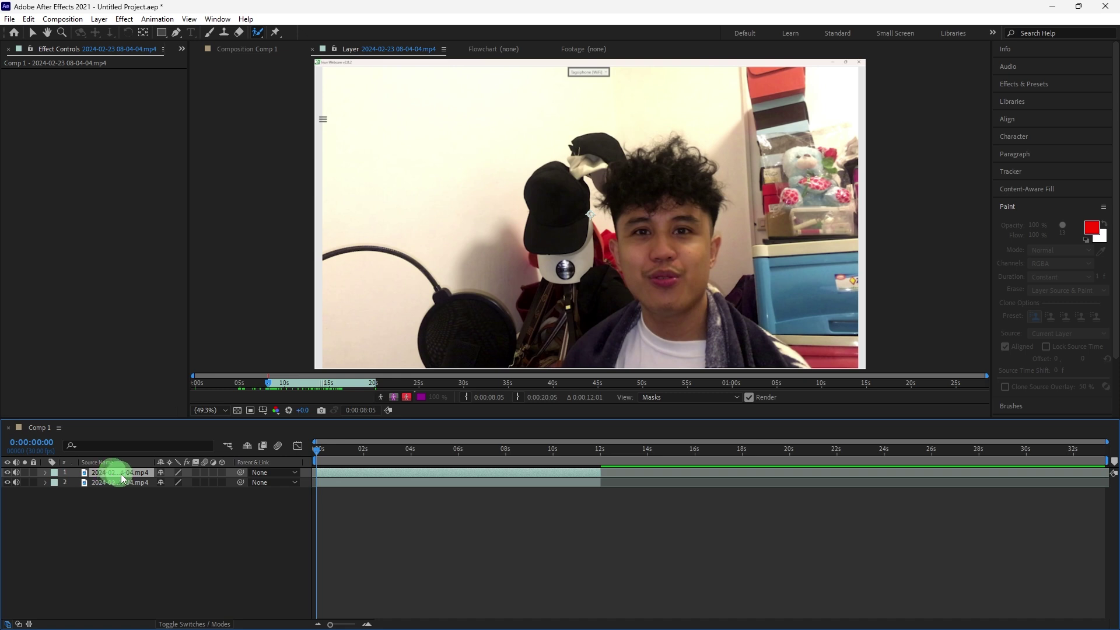
pyautogui.doubleClick(107, 488)
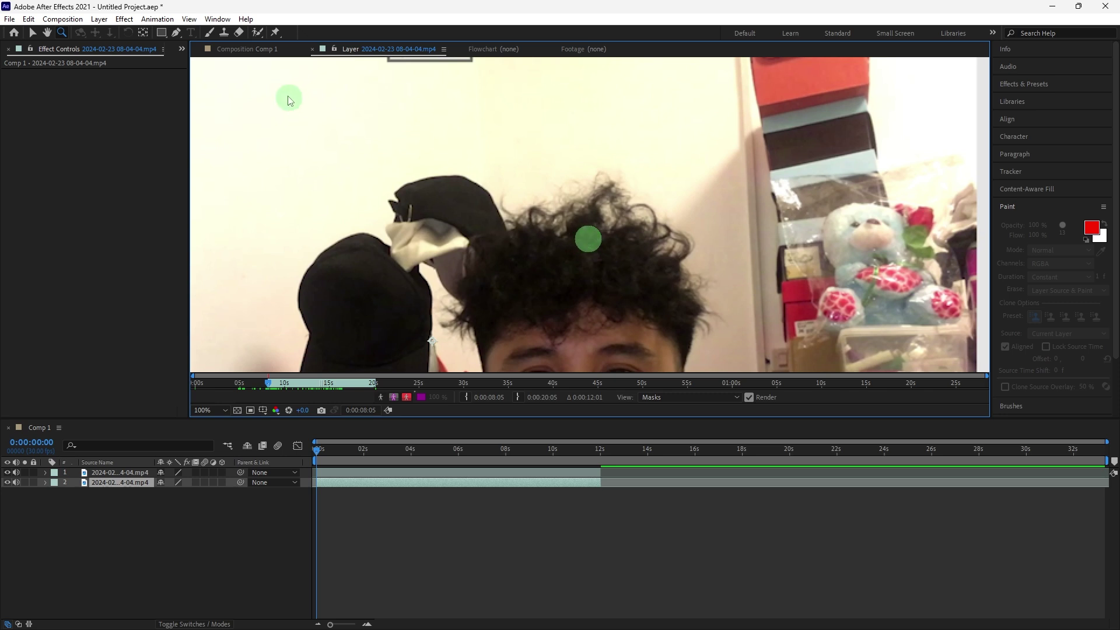
# - Paint the hair as Roto Brush foreground and subtract the black sock from the cut-out
pyautogui.click(261, 35)
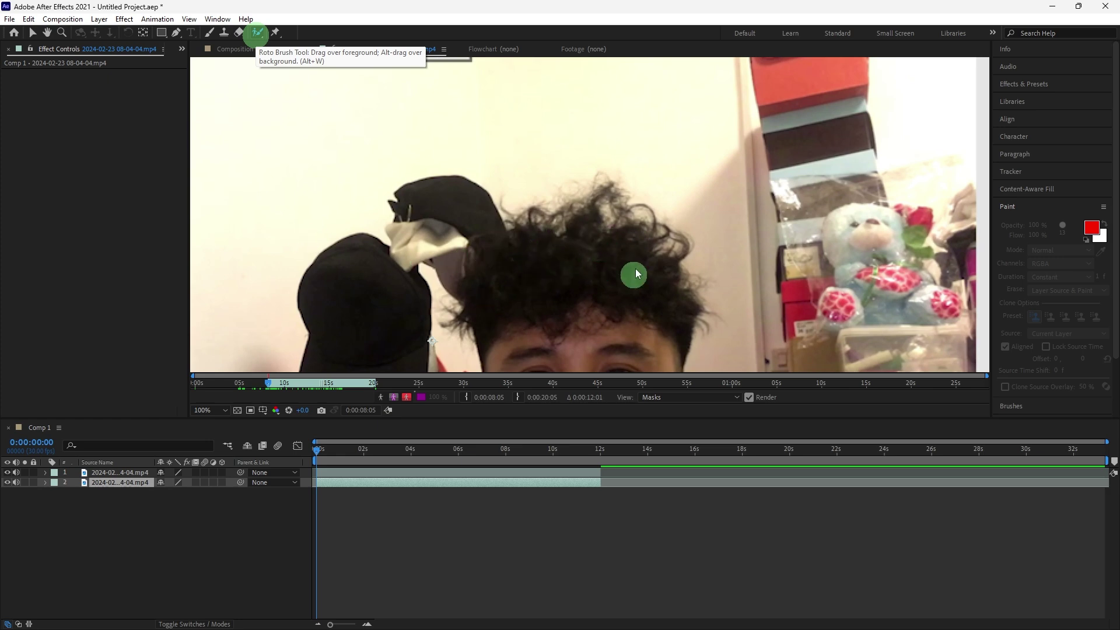
pyautogui.moveTo(636, 270); pyautogui.dragTo(591, 264)
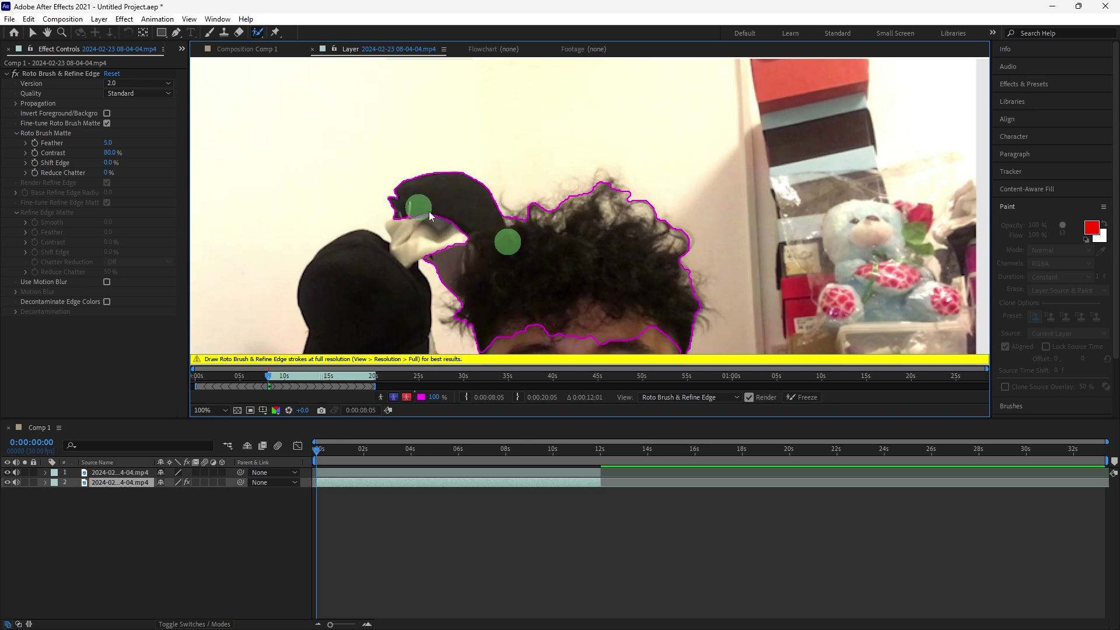
pyautogui.moveTo(429, 211); pyautogui.dragTo(467, 221)
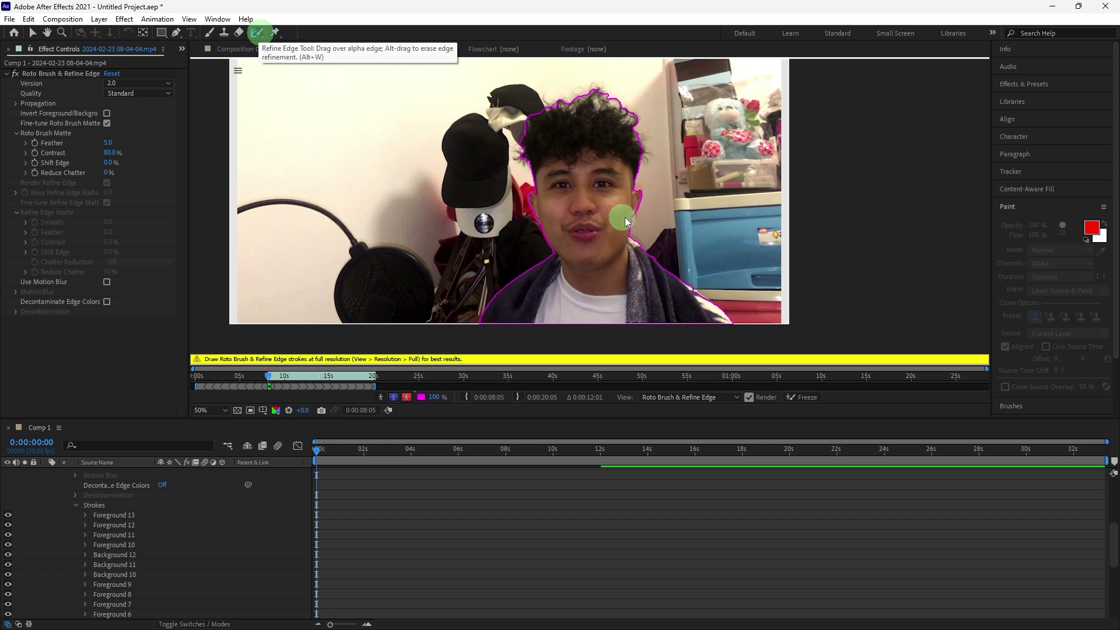
# - Switch to Refine Edge for the curly hair outline and collapse the roto stroke list
pyautogui.click(264, 39)
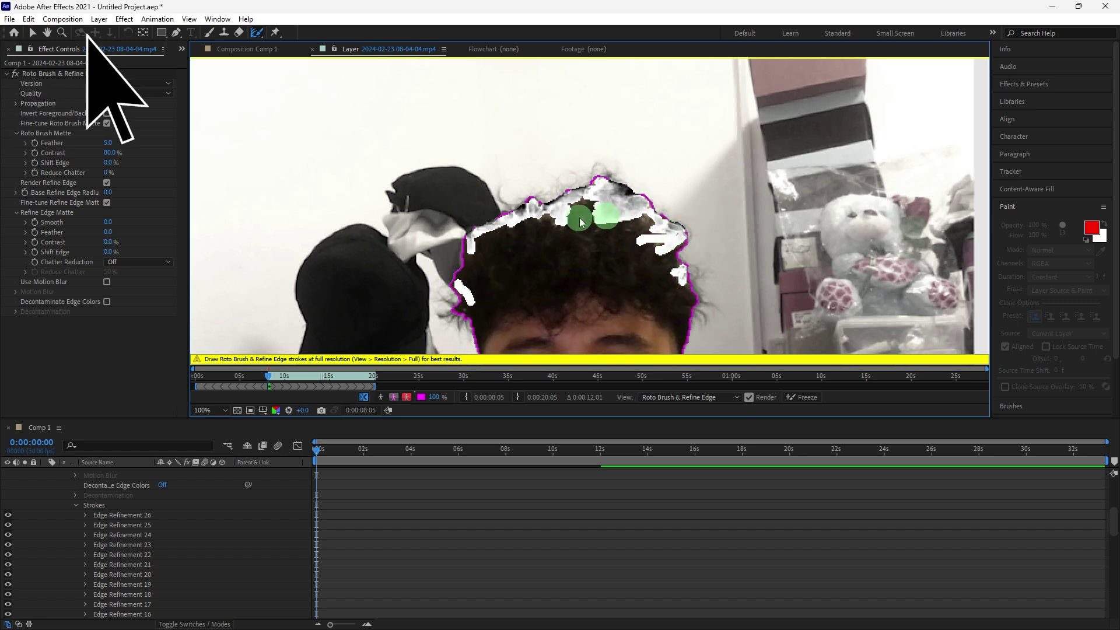
pyautogui.click(115, 93)
# - Apply the Stylize > Glow effect from Effects & Presets to the top webcam layer
pyautogui.click(120, 470)
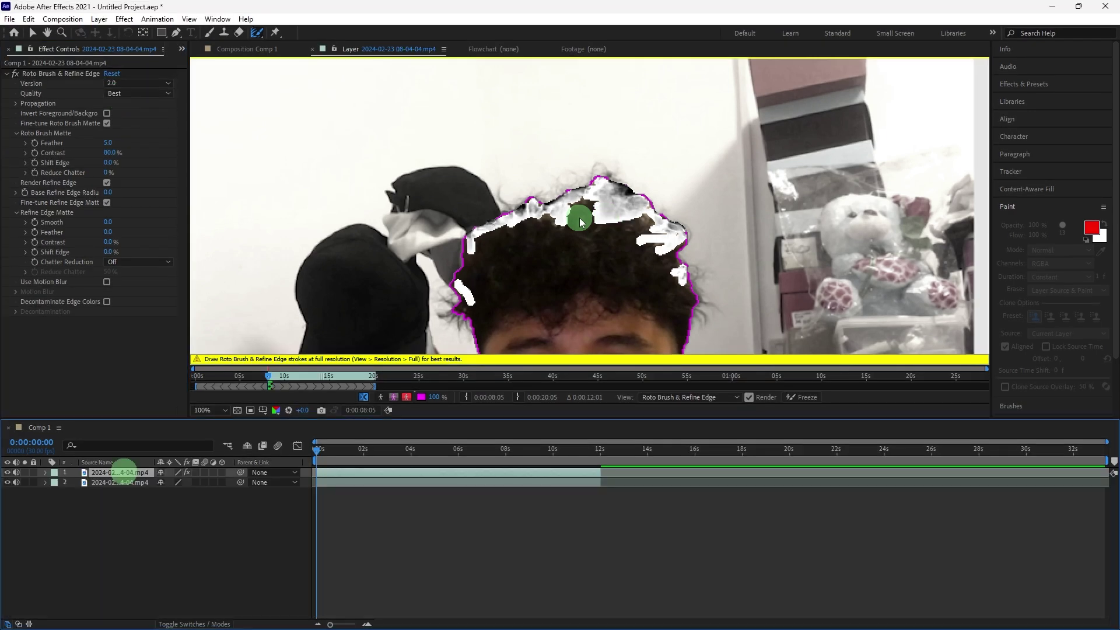
pyautogui.click(157, 496)
pyautogui.click(120, 470)
pyautogui.click(123, 478)
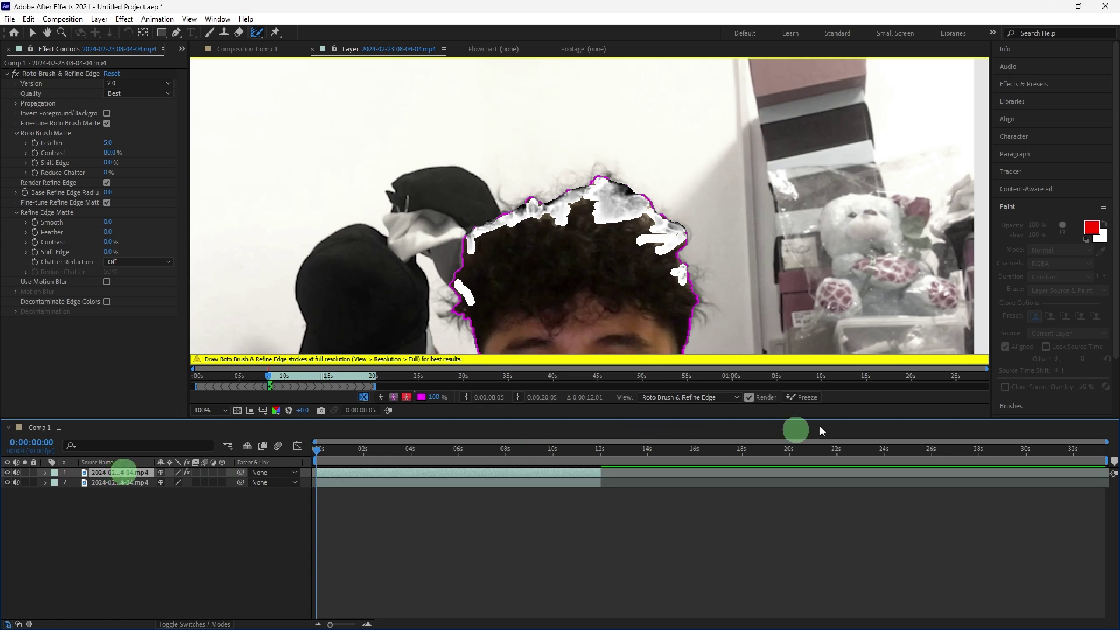
pyautogui.click(1009, 84)
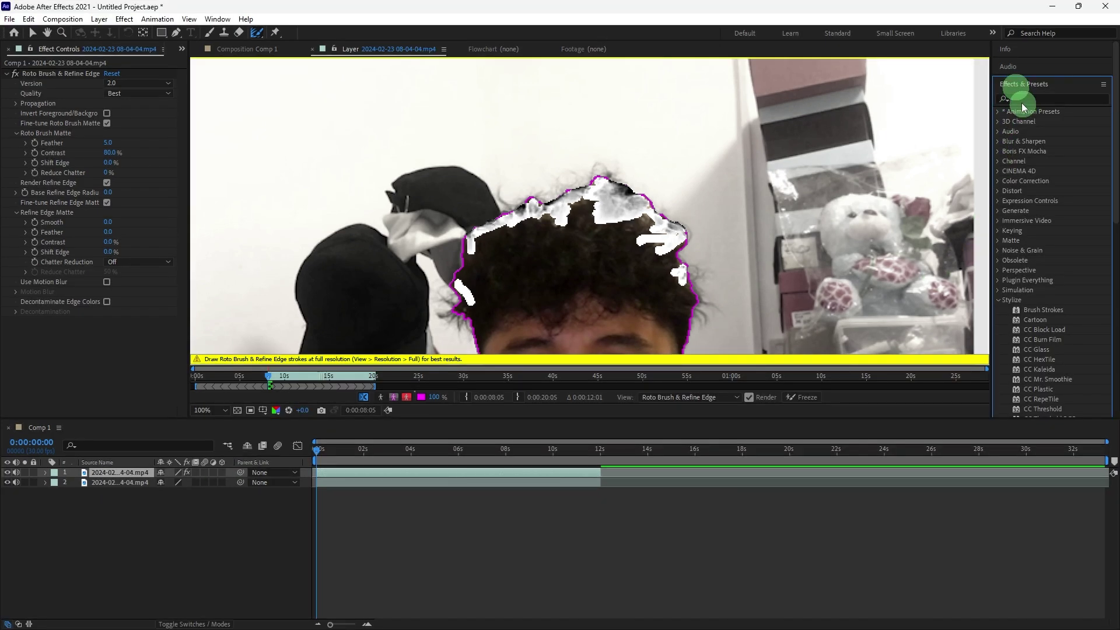
pyautogui.scroll(-3, 1018, 110)
pyautogui.click(1001, 187)
pyautogui.scroll(-1, 1036, 250)
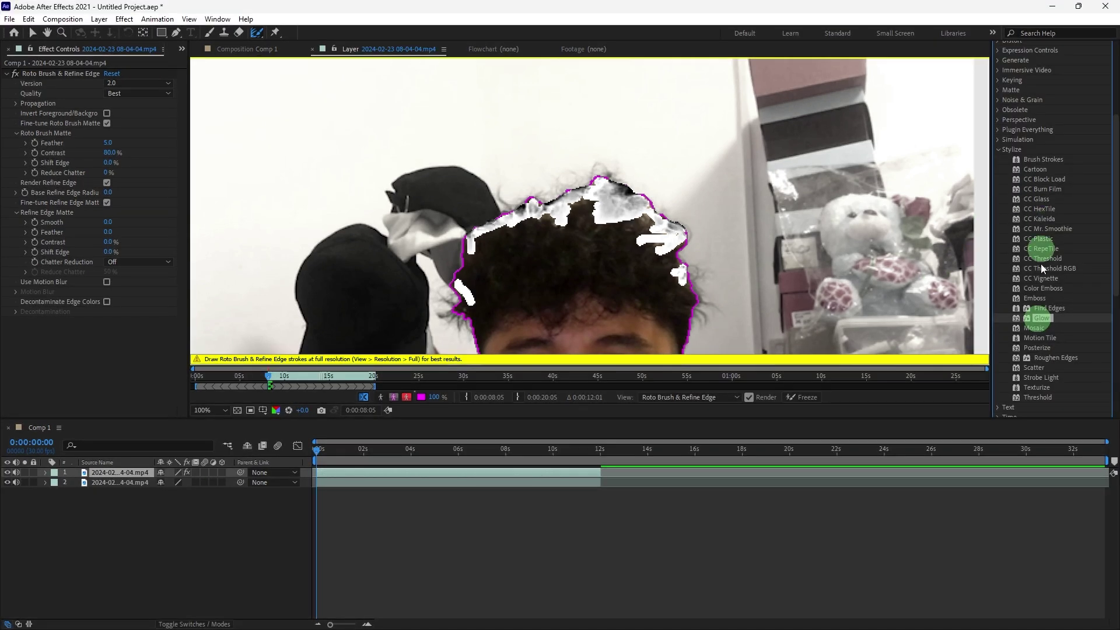
pyautogui.click(1035, 319)
pyautogui.moveTo(1042, 323); pyautogui.dragTo(142, 471)
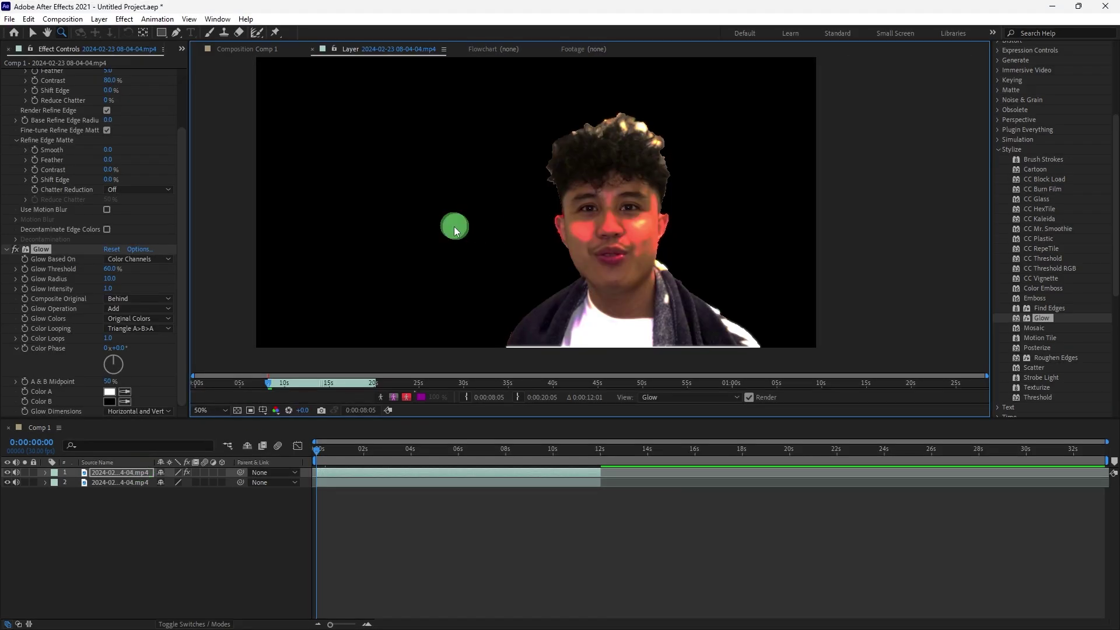
# - Set Glow Threshold to 10%, Glow Radius to 100 and Glow Intensity to 10
pyautogui.click(558, 302)
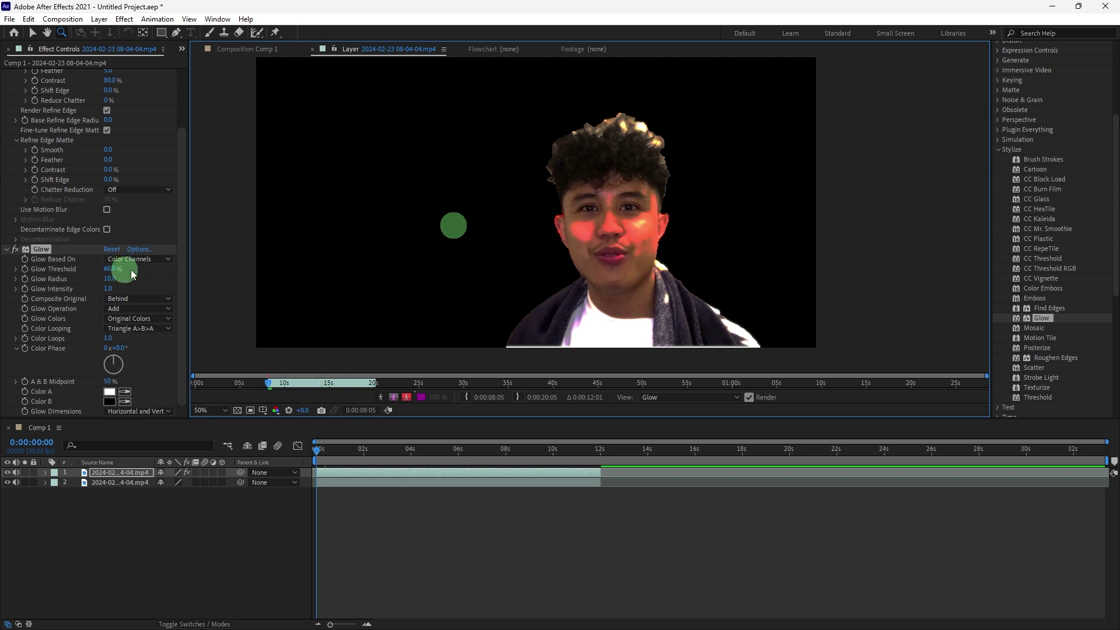
pyautogui.moveTo(120, 268)
pyautogui.mouseDown()
pyautogui.moveTo(150, 278)
pyautogui.moveTo(110, 266)
pyautogui.mouseUp()
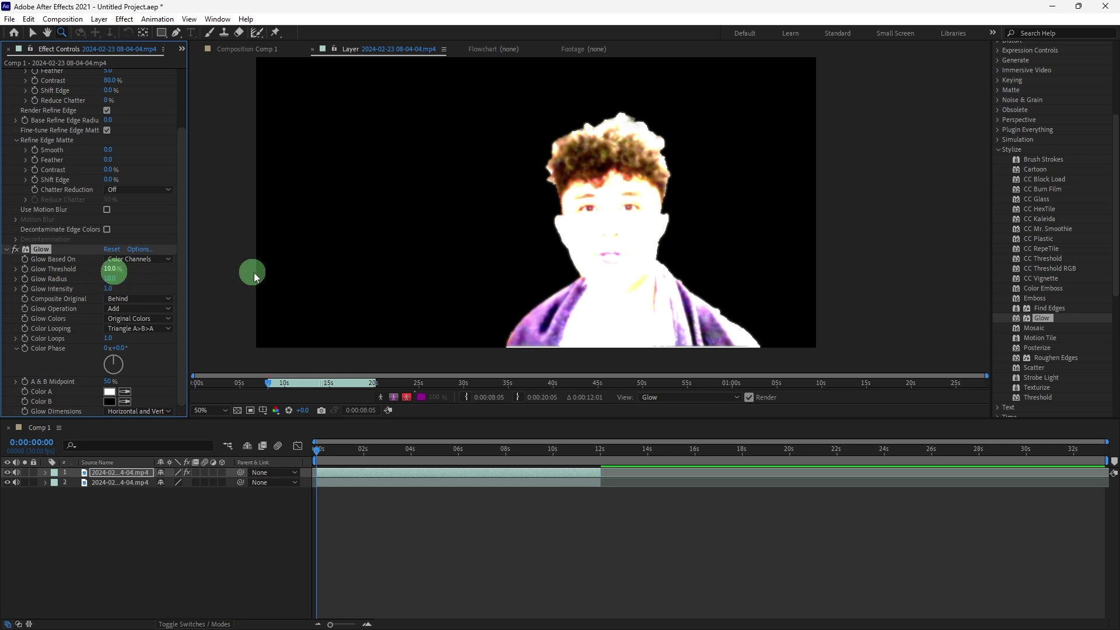
pyautogui.write('100')
pyautogui.press('Return')
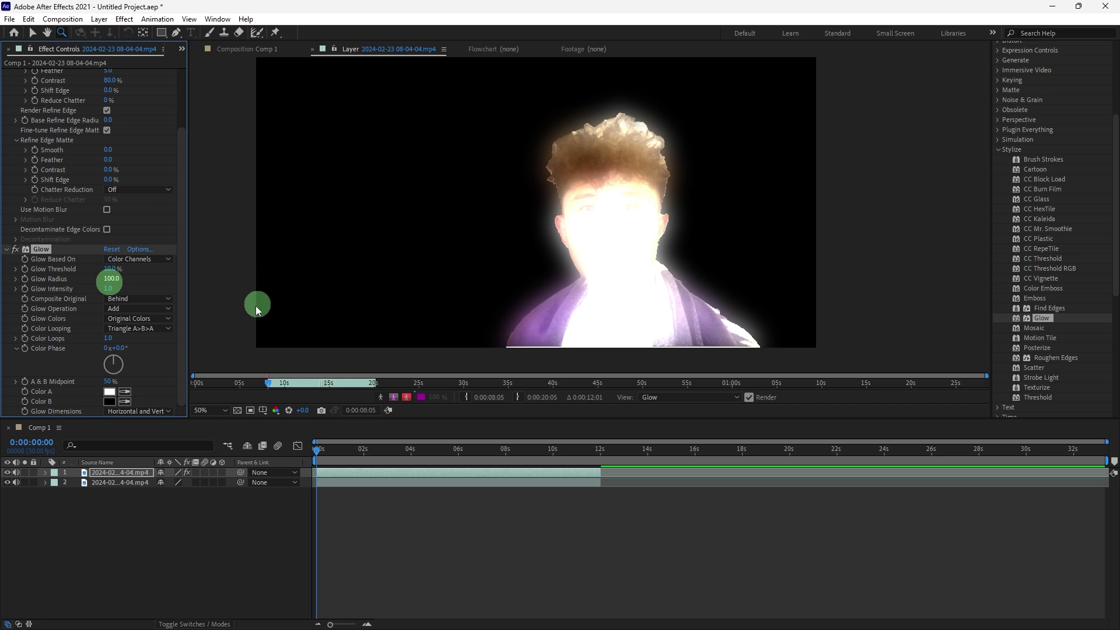
pyautogui.moveTo(105, 289); pyautogui.dragTo(109, 288)
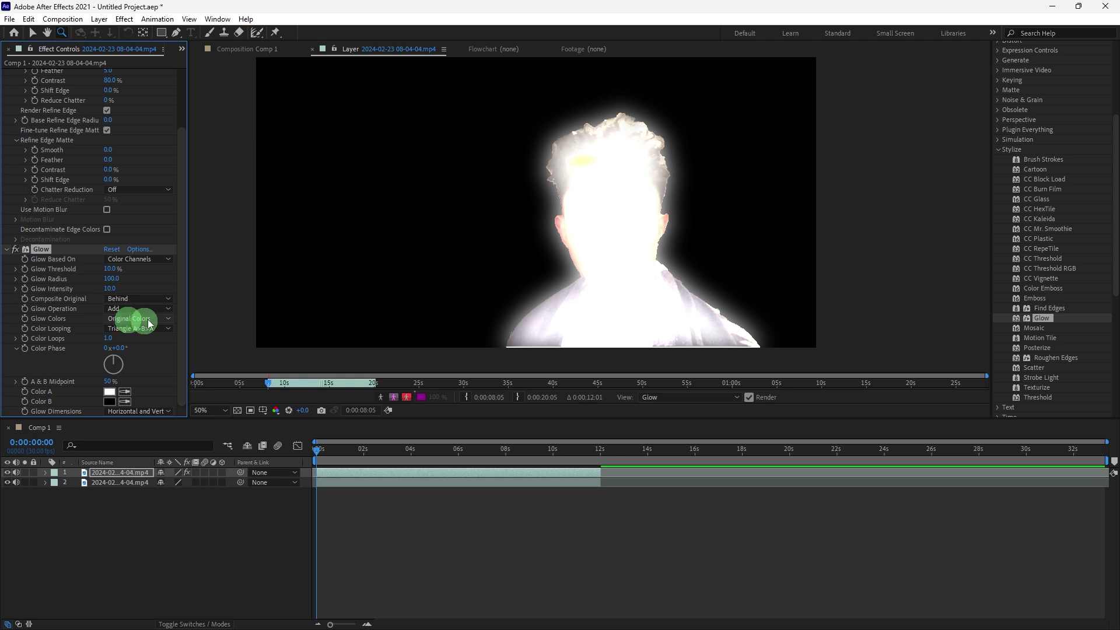
# - Change Glow Colors to A & B Colors, then to Arbitrary Map, and reselect layer 1
pyautogui.click(125, 319)
pyautogui.click(125, 329)
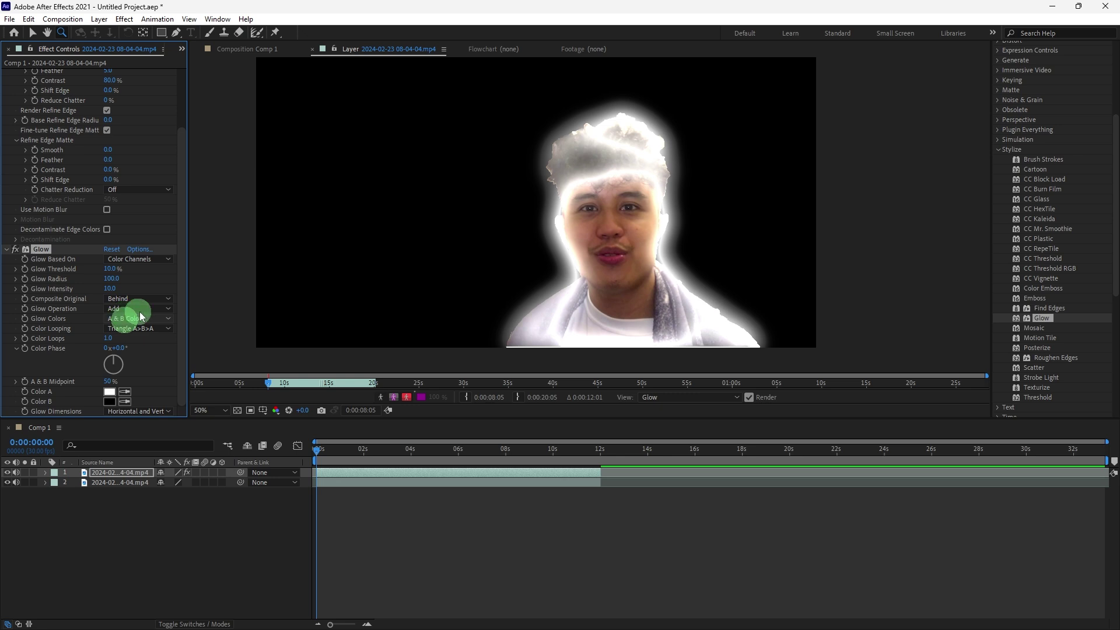
pyautogui.click(125, 318)
pyautogui.click(122, 328)
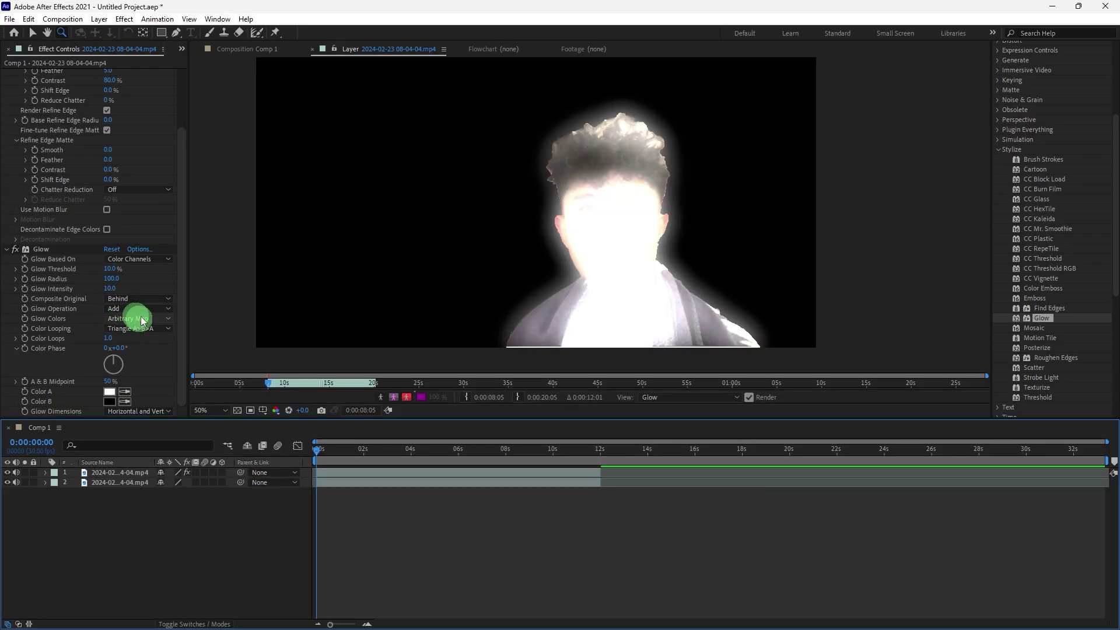
pyautogui.click(128, 471)
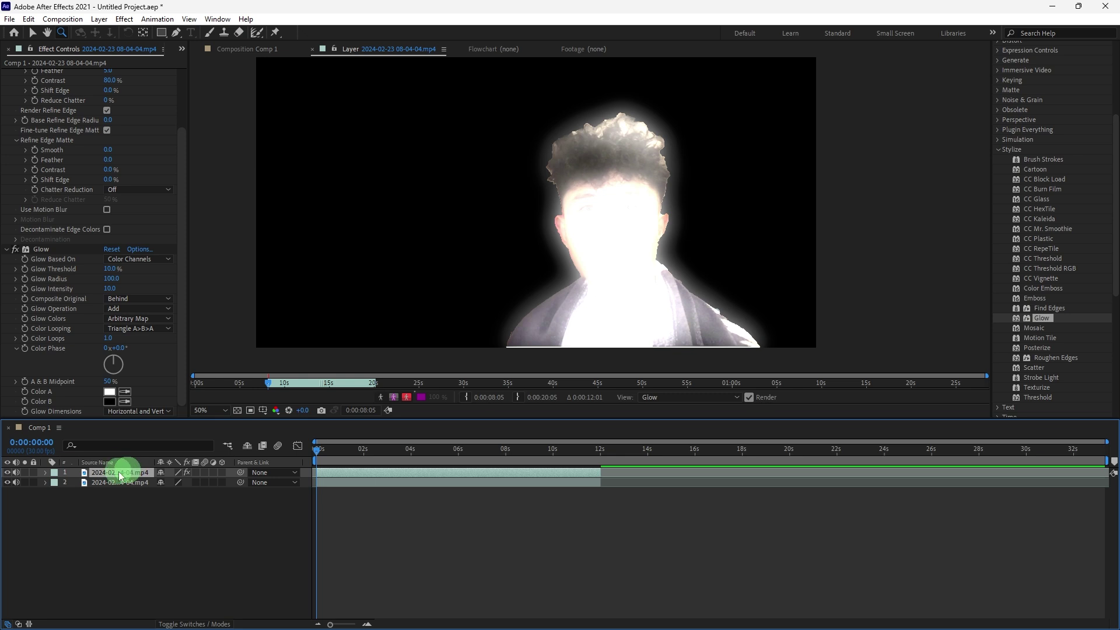
# - Set the Refine Edge matte feather to 25 and the top layer's blending mode to Screen
pyautogui.scroll(3, 108, 161)
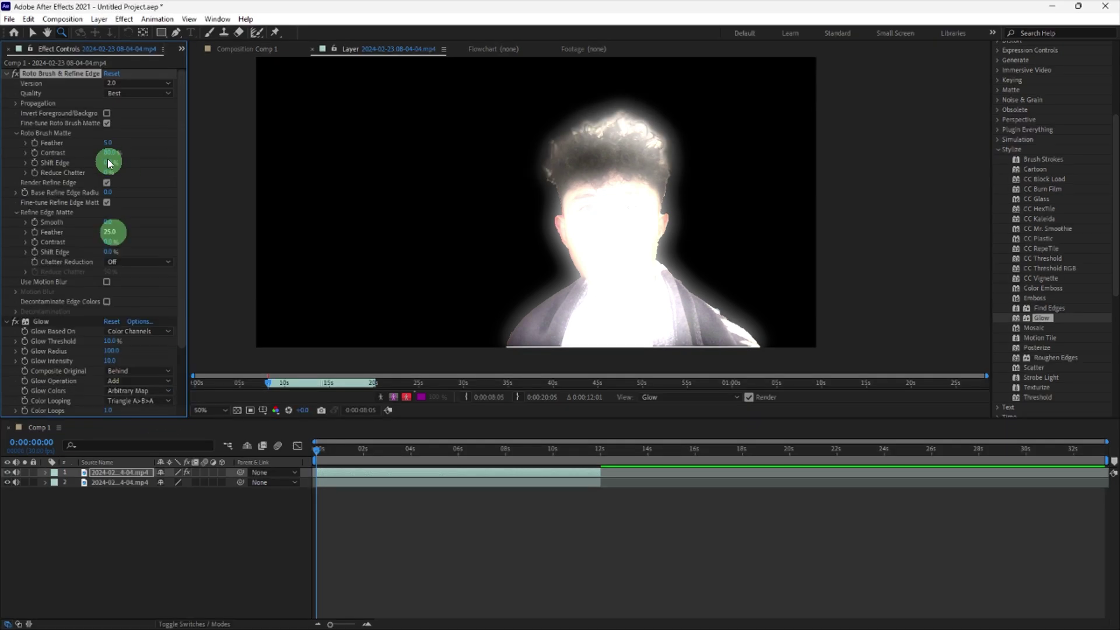
pyautogui.click(109, 232)
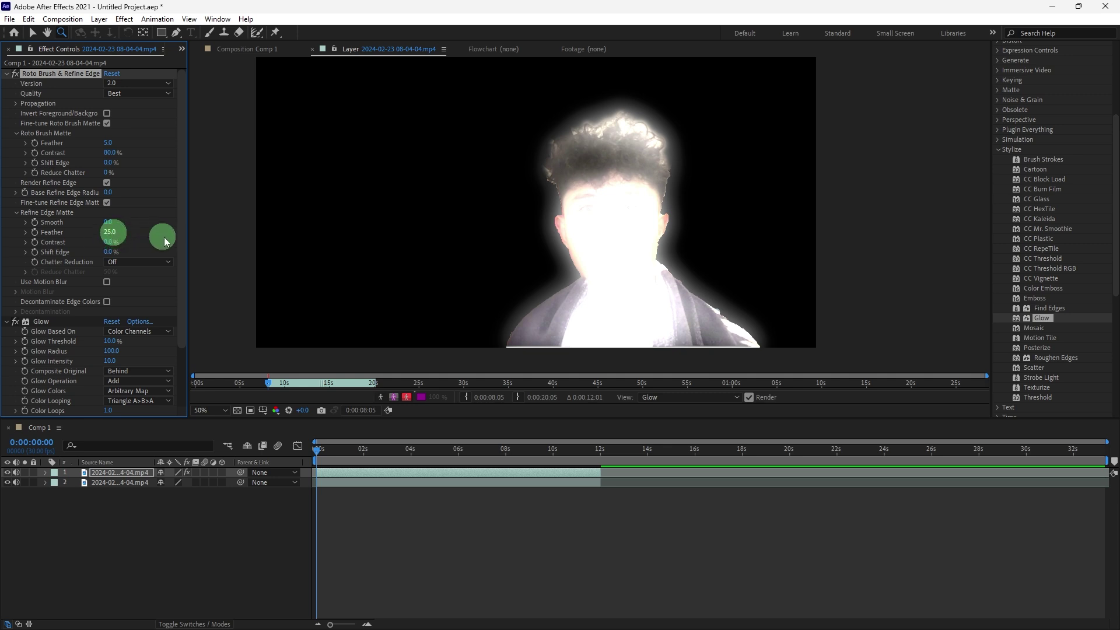
pyautogui.rightClick(119, 238)
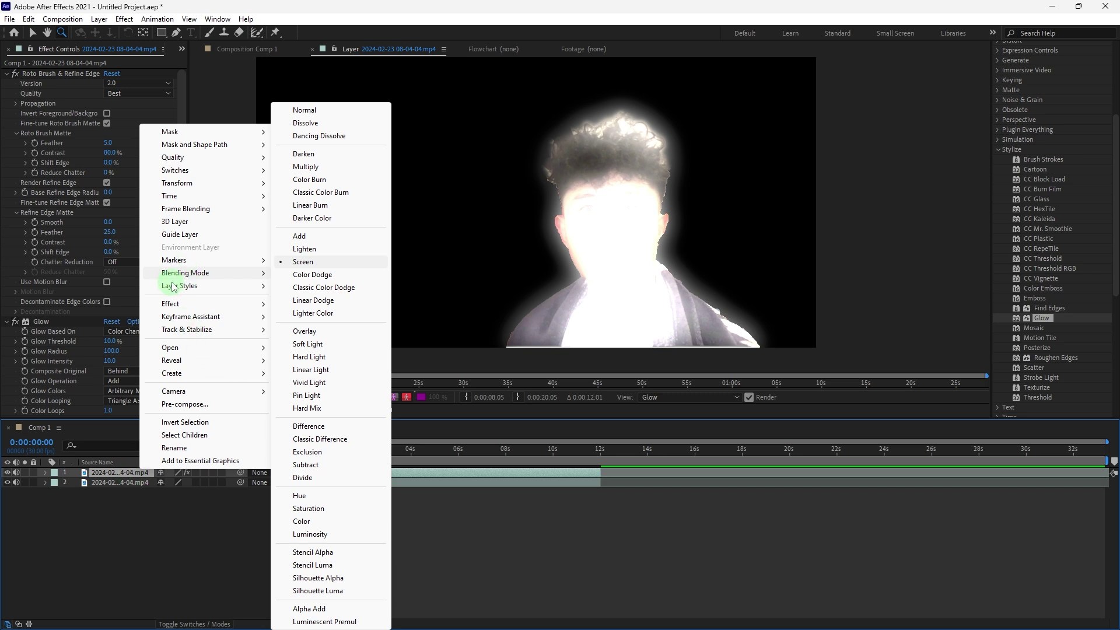
pyautogui.click(304, 263)
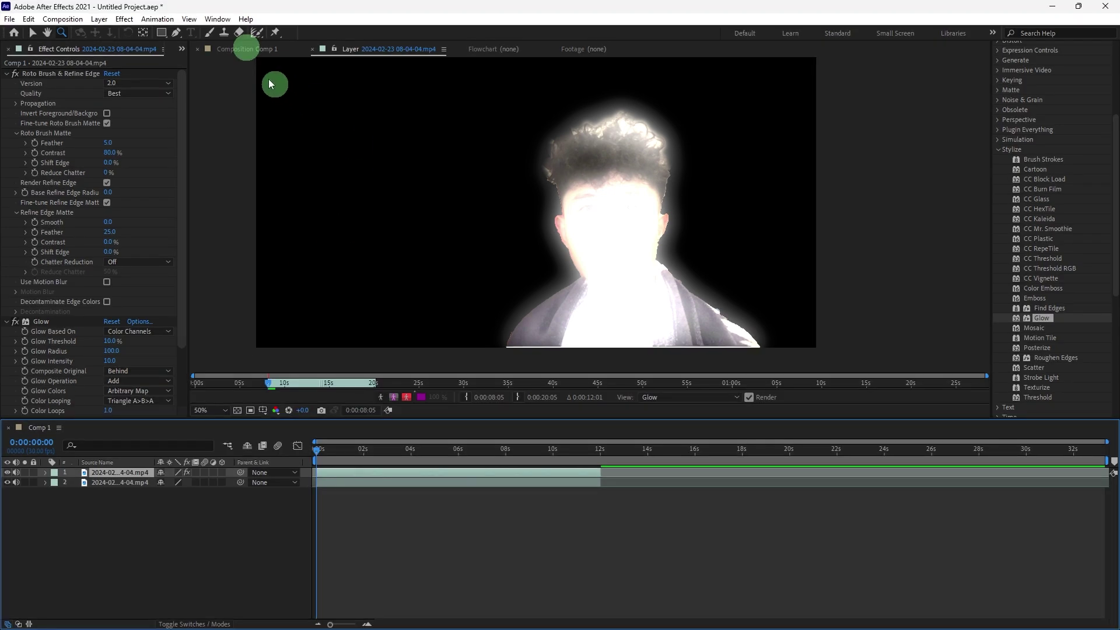
# - Switch to the Comp 1 composition view to see the screened glow over the footage
pyautogui.click(229, 53)
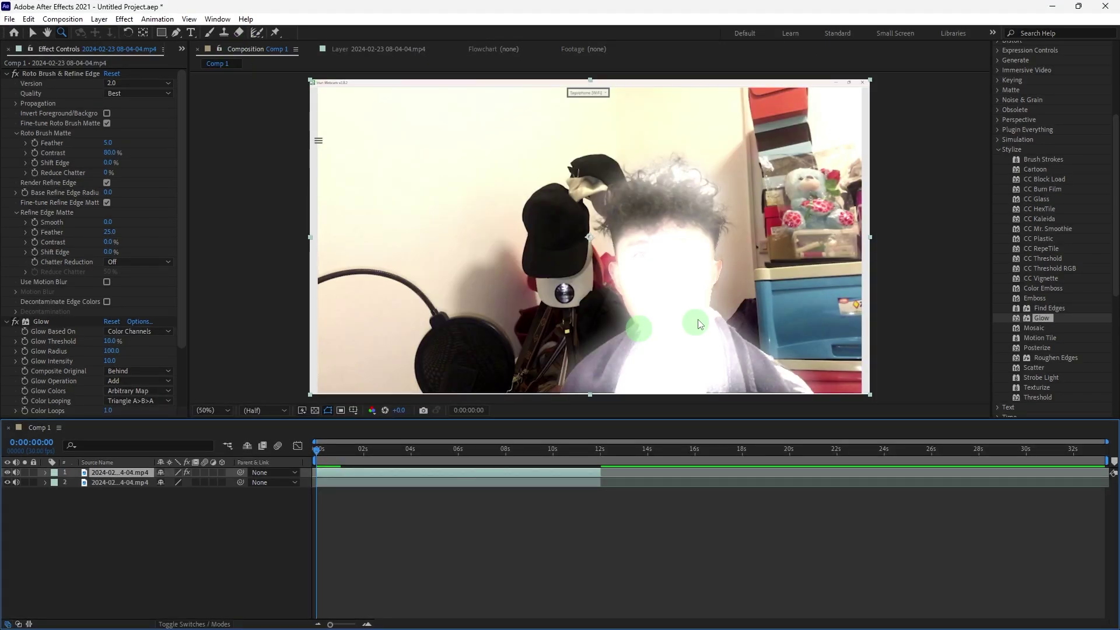